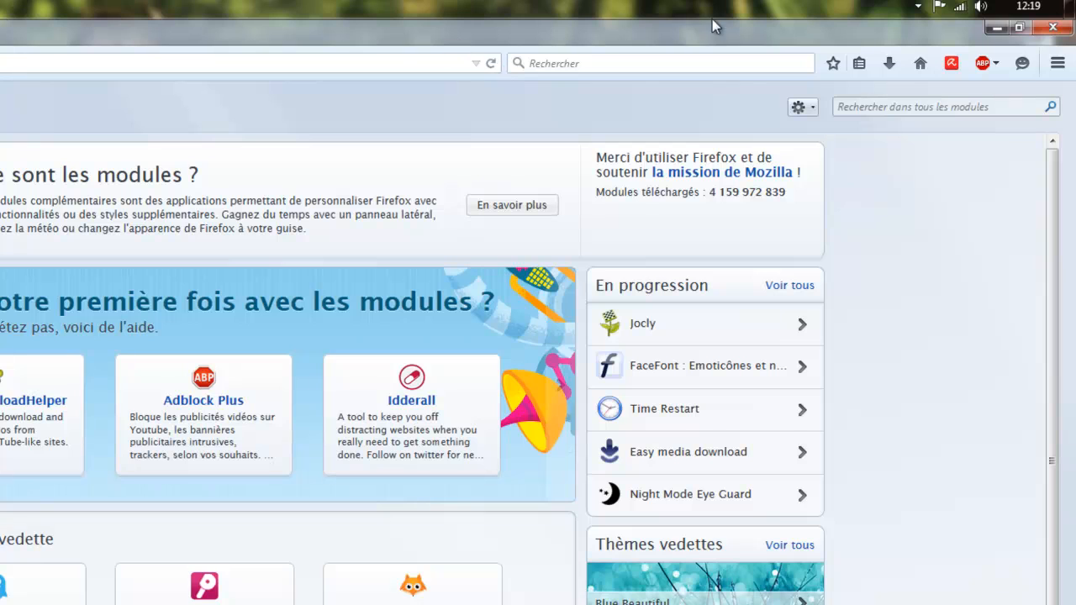
# Search all add-ons for "procon".
pyautogui.click(948, 104)
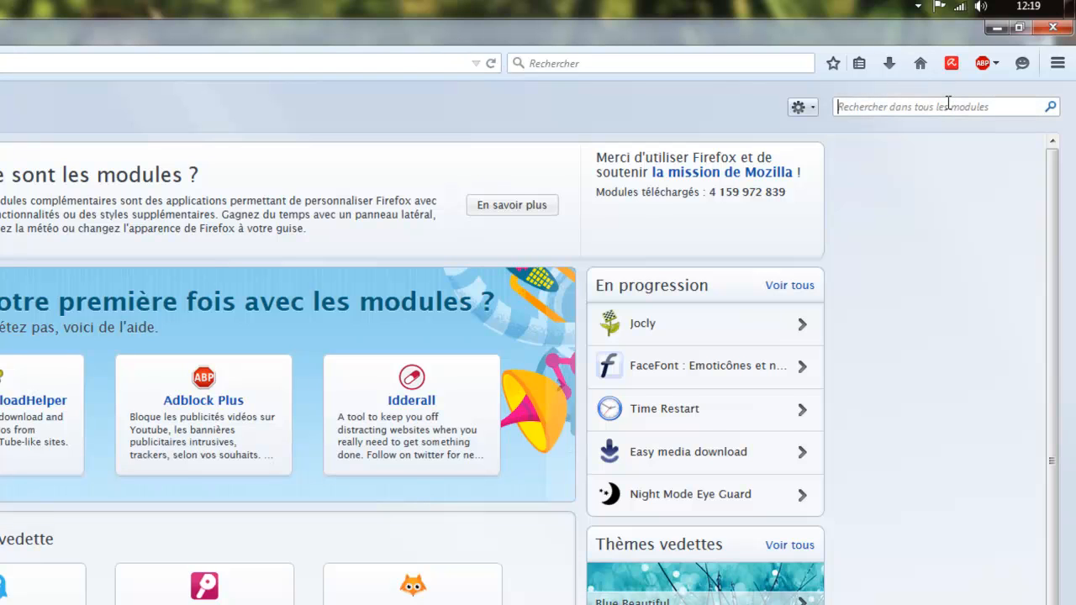
pyautogui.write('procc')
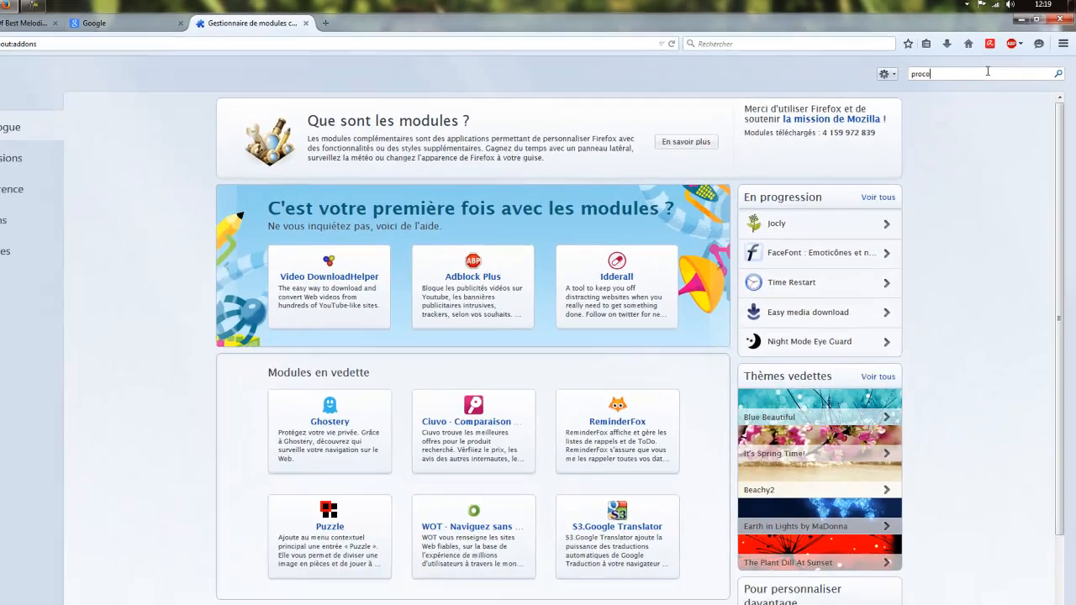
pyautogui.press('Return')
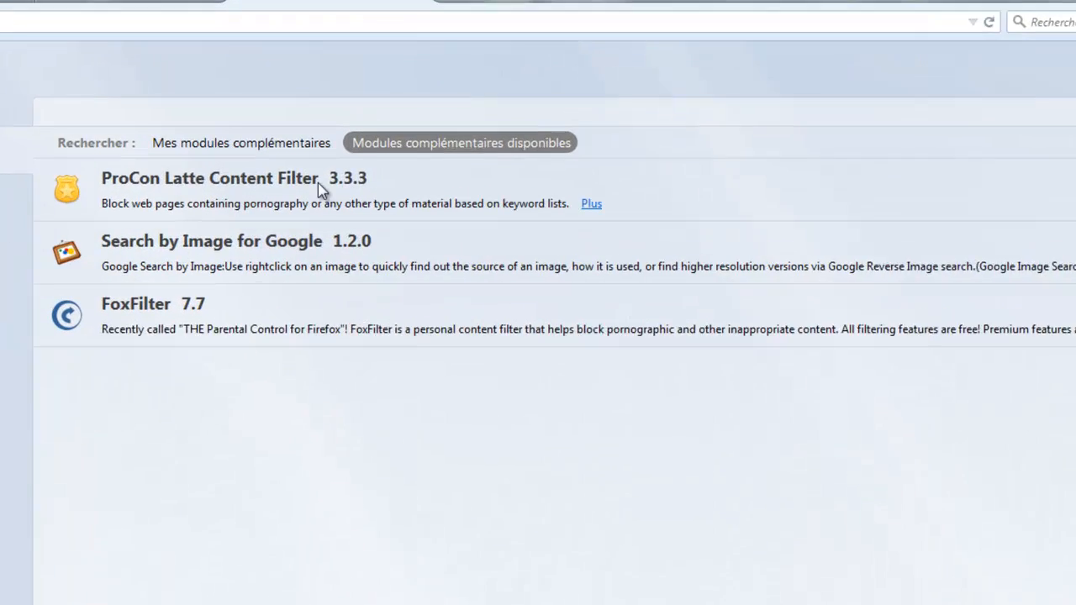
# Install the ProCon Latte Content Filter add-on, accept its licence agreement and restart Firefox.
pyautogui.click(111, 199)
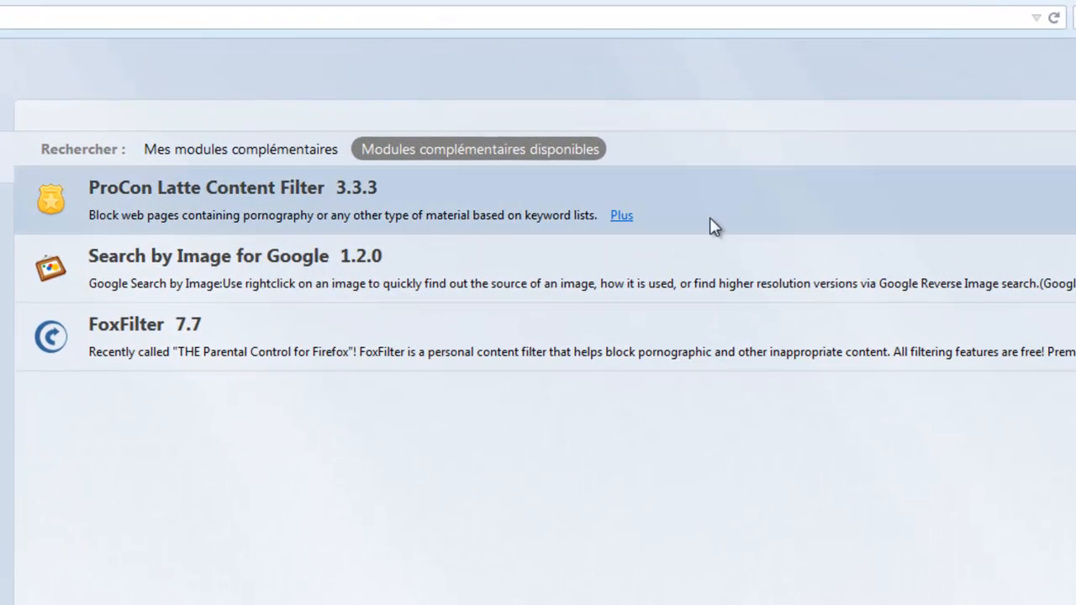
pyautogui.click(1022, 123)
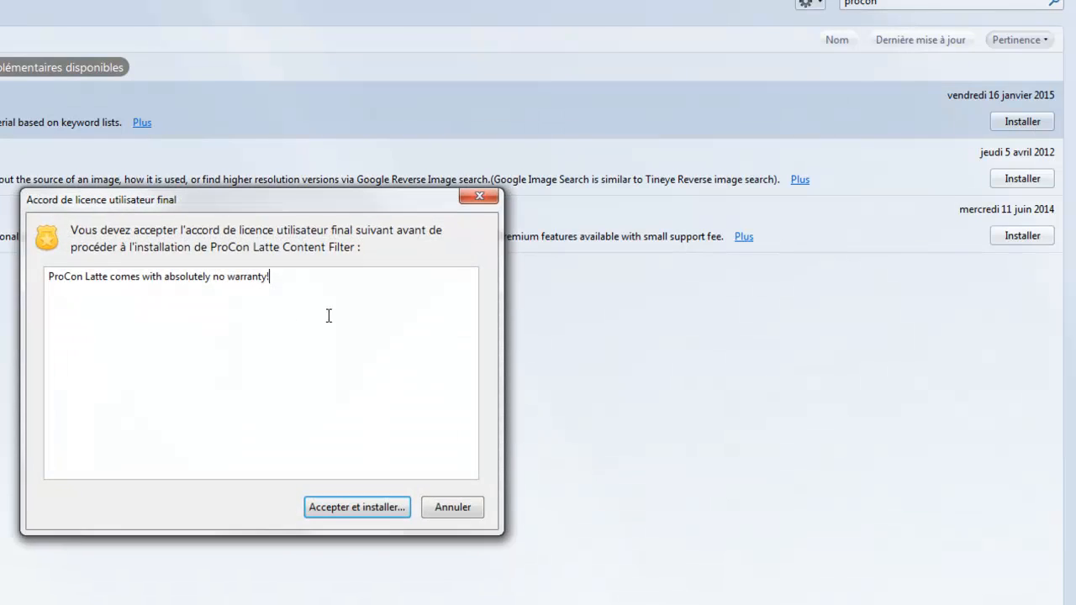
pyautogui.click(360, 513)
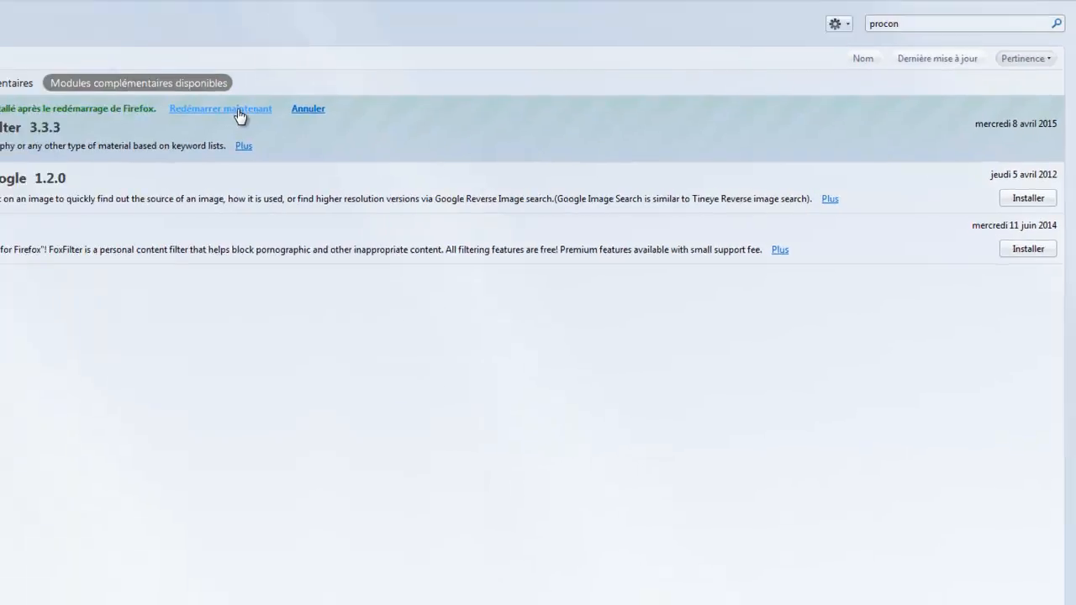
pyautogui.click(238, 110)
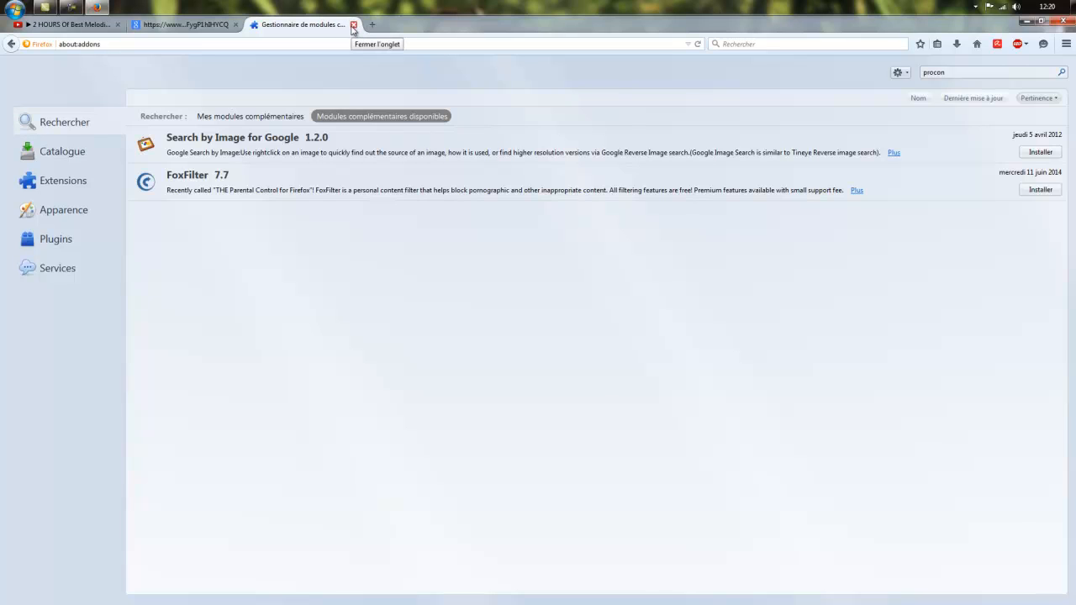
# Close the add-ons manager page and return to the Google page.
pyautogui.click(353, 25)
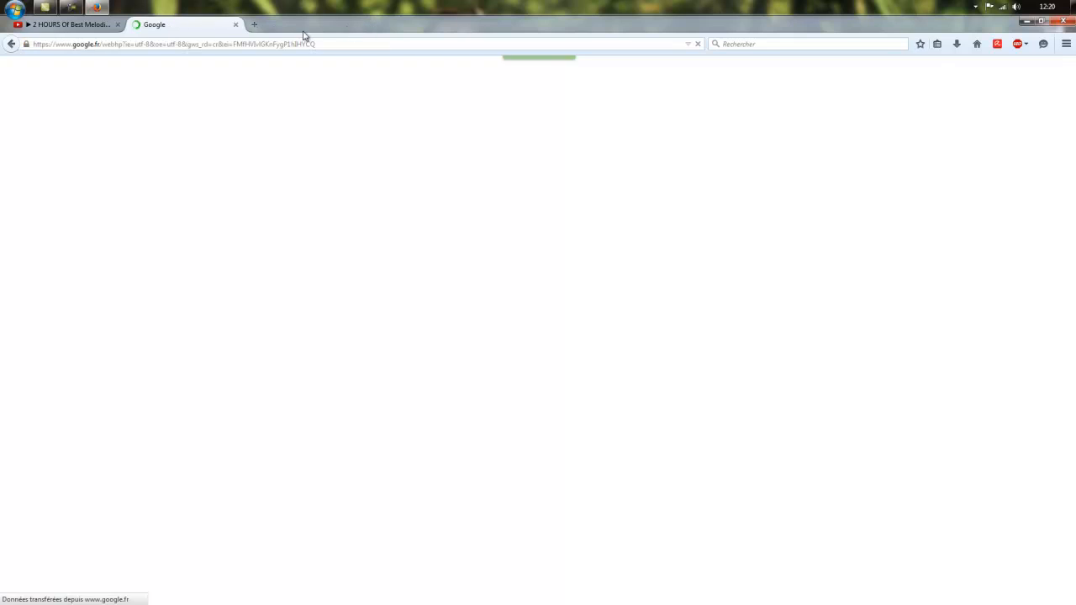
pyautogui.click(91, 27)
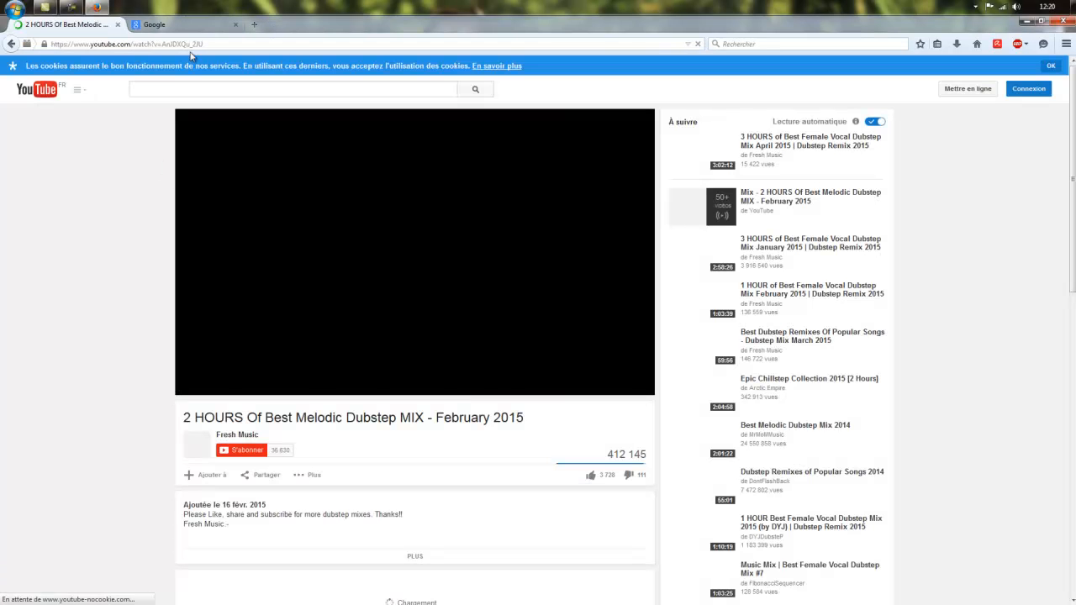
pyautogui.click(168, 25)
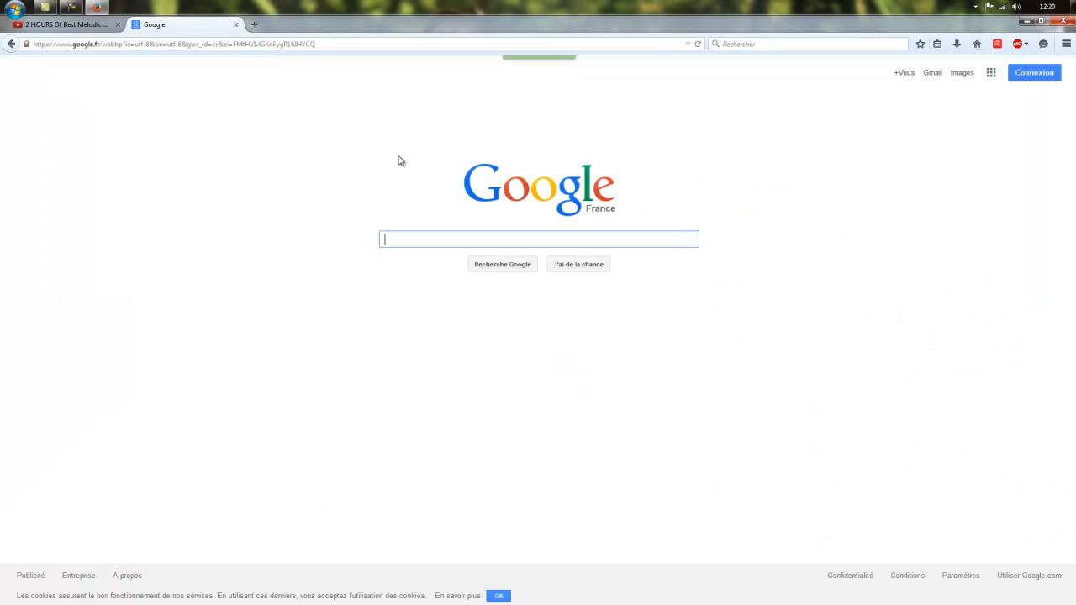
pyautogui.click(948, 168)
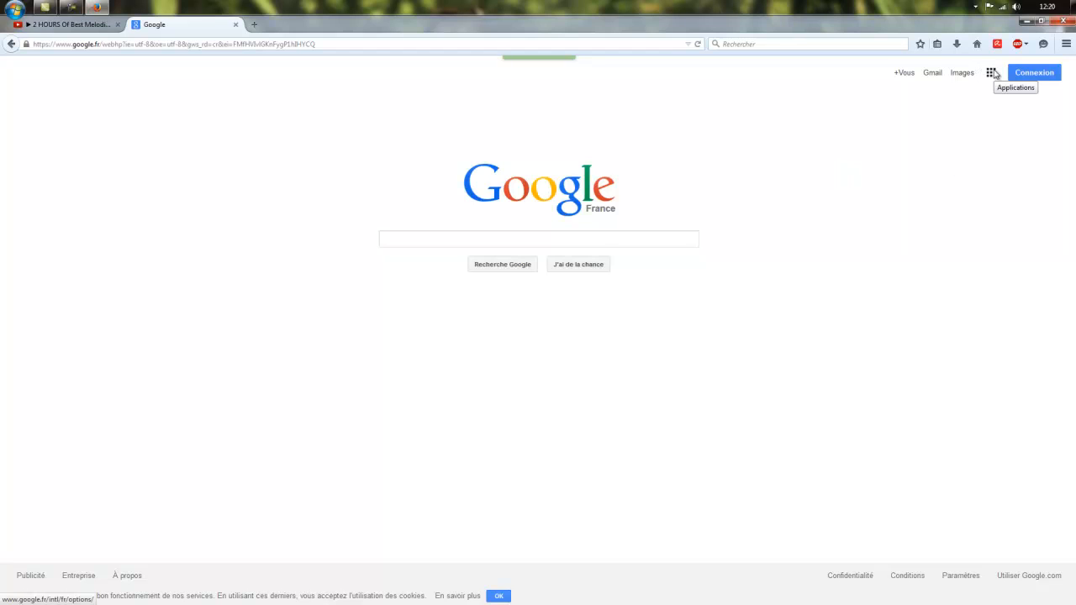
# Open the add-ons manager again and show the installed extensions.
pyautogui.click(1066, 43)
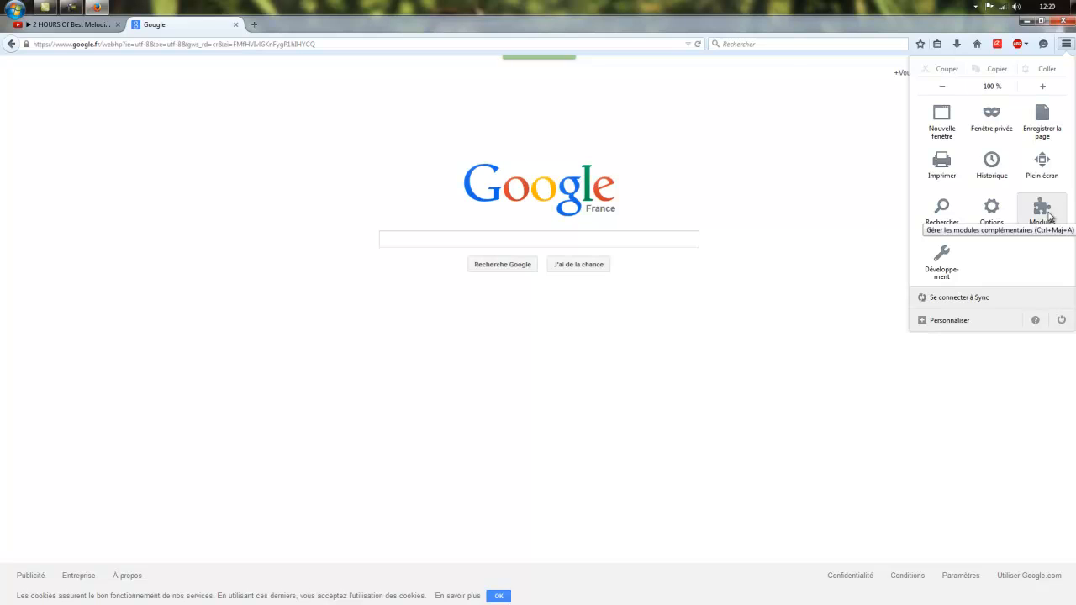
pyautogui.click(888, 128)
pyautogui.click(1069, 44)
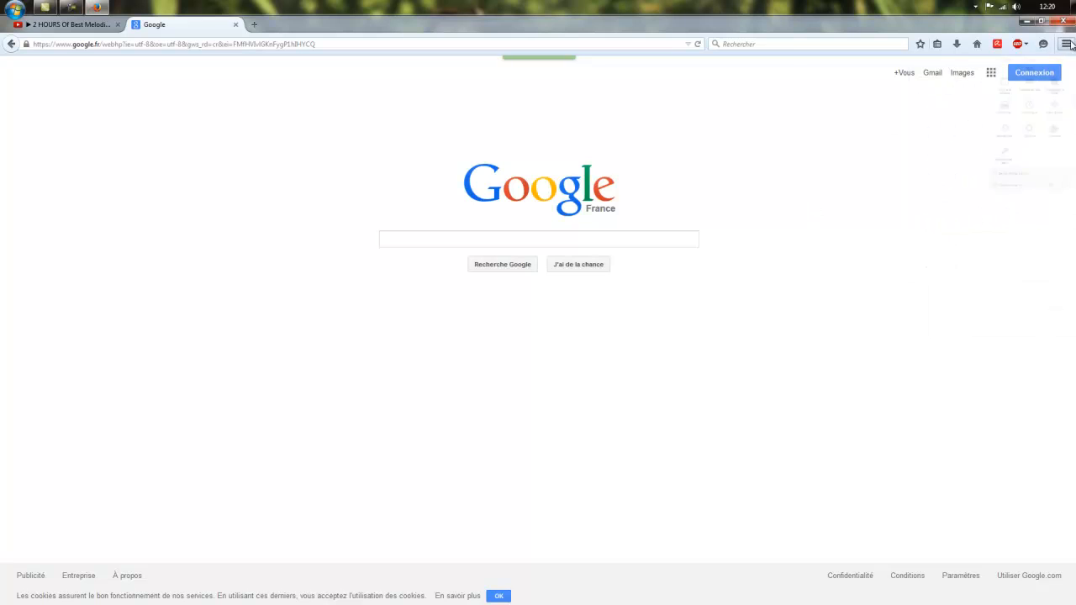
pyautogui.click(1051, 210)
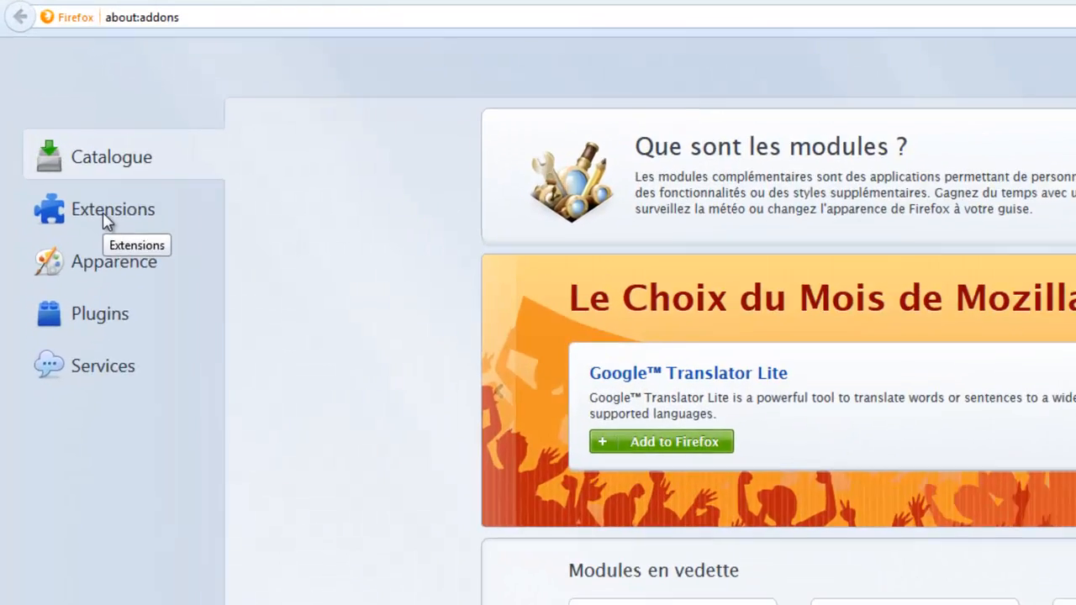
pyautogui.click(102, 212)
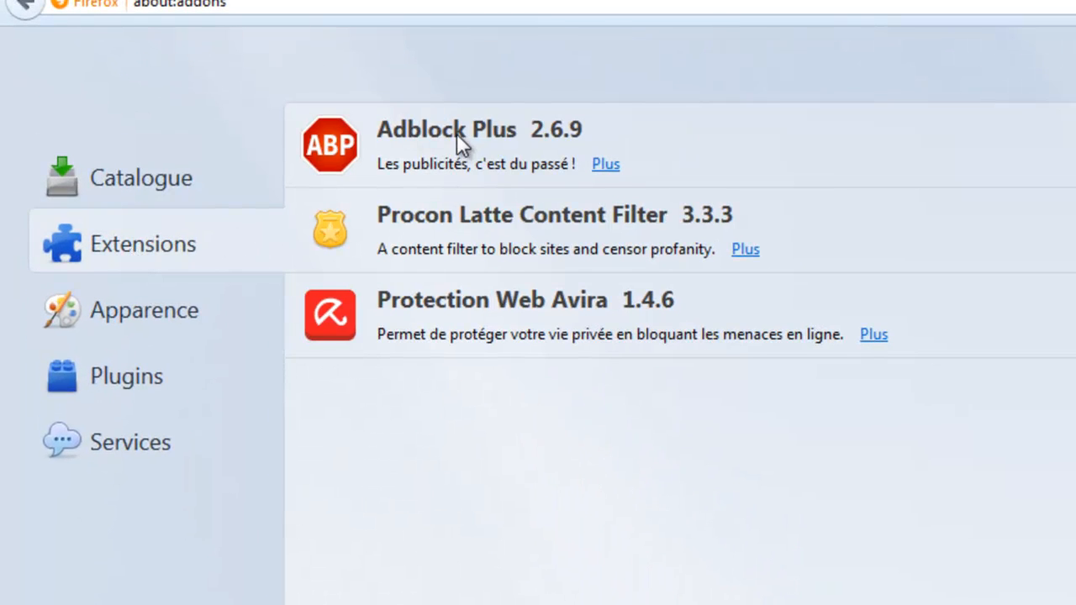
# Open the Procon Latte Content Filter preferences and view the password protection prompt, closing it without setting a password.
pyautogui.click(518, 236)
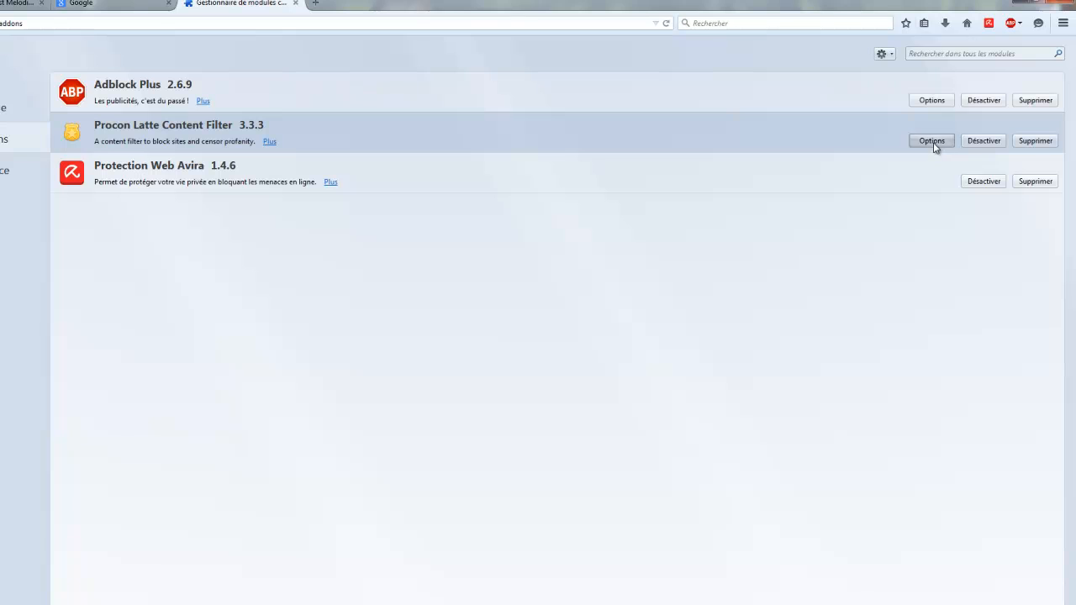
pyautogui.click(933, 142)
pyautogui.click(295, 194)
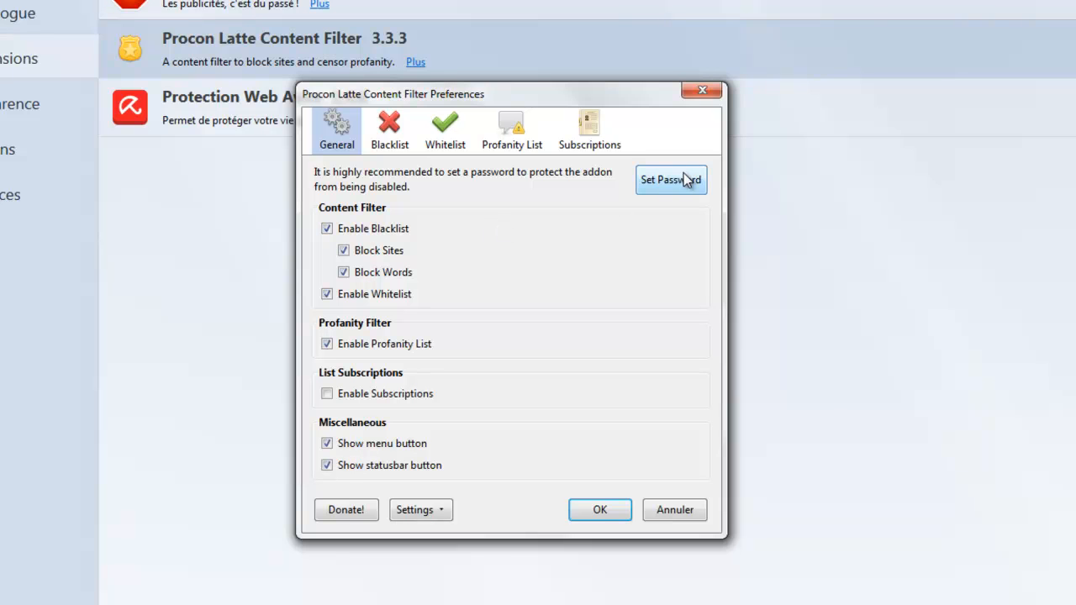
pyautogui.click(664, 185)
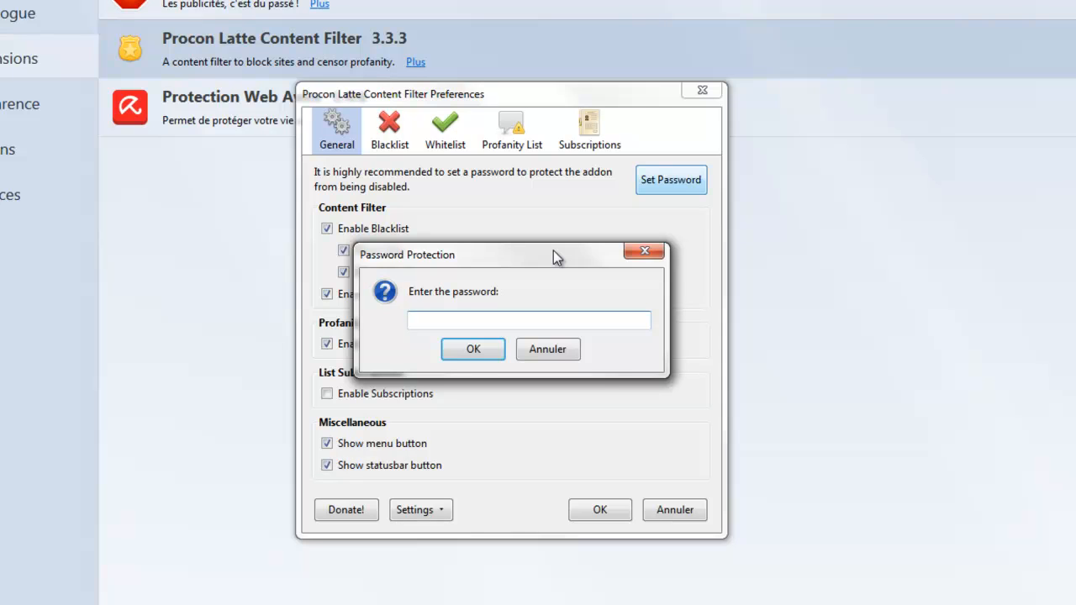
pyautogui.click(645, 250)
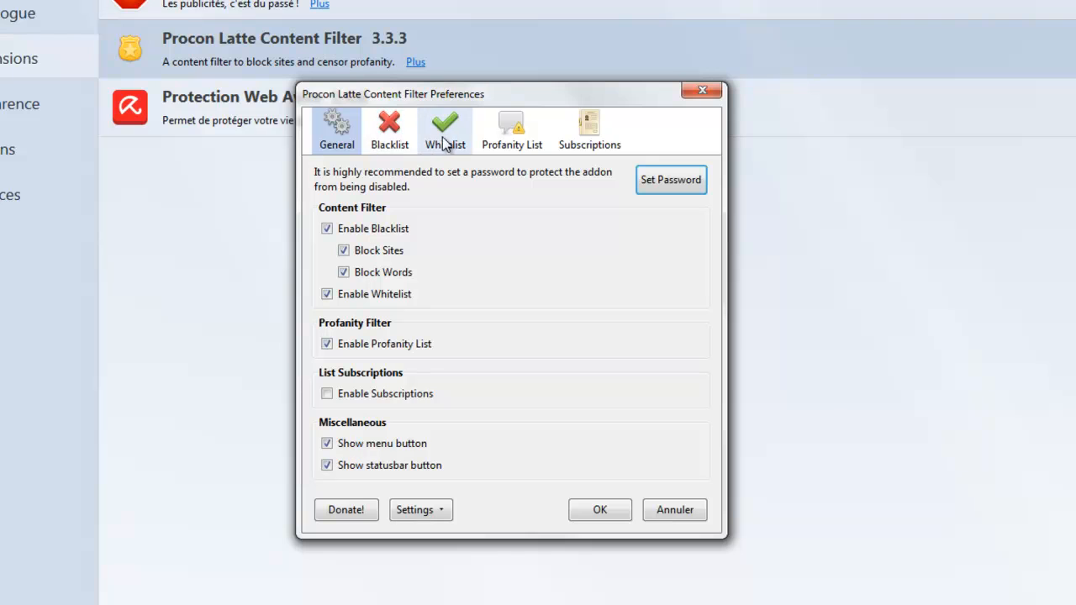
# Examine the filter's blacklist, reviewing the blocked site keywords and the blocked words from the start of their list.
pyautogui.click(390, 139)
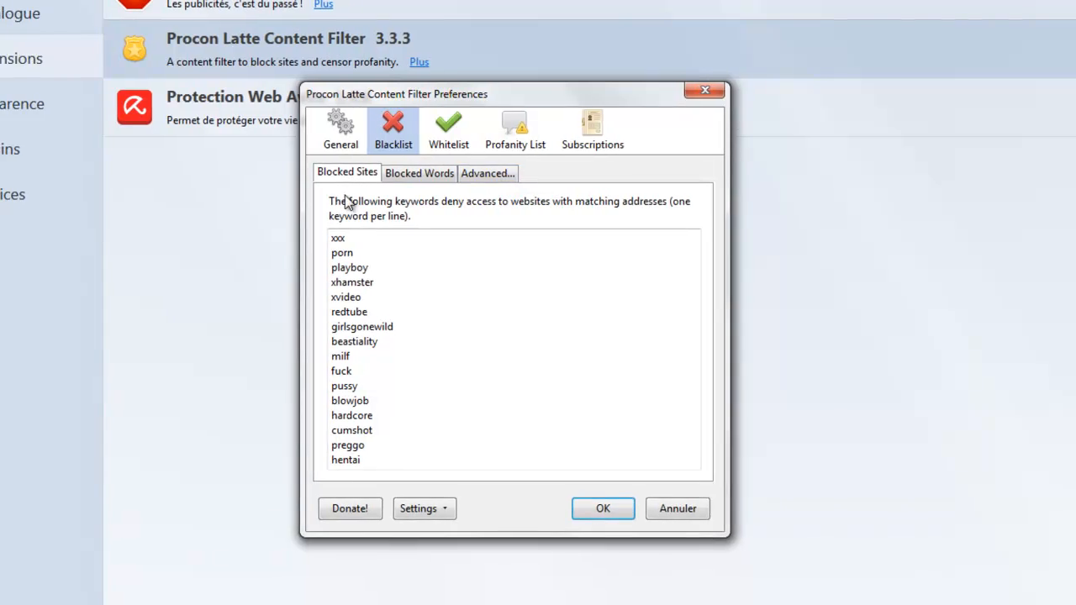
pyautogui.click(345, 242)
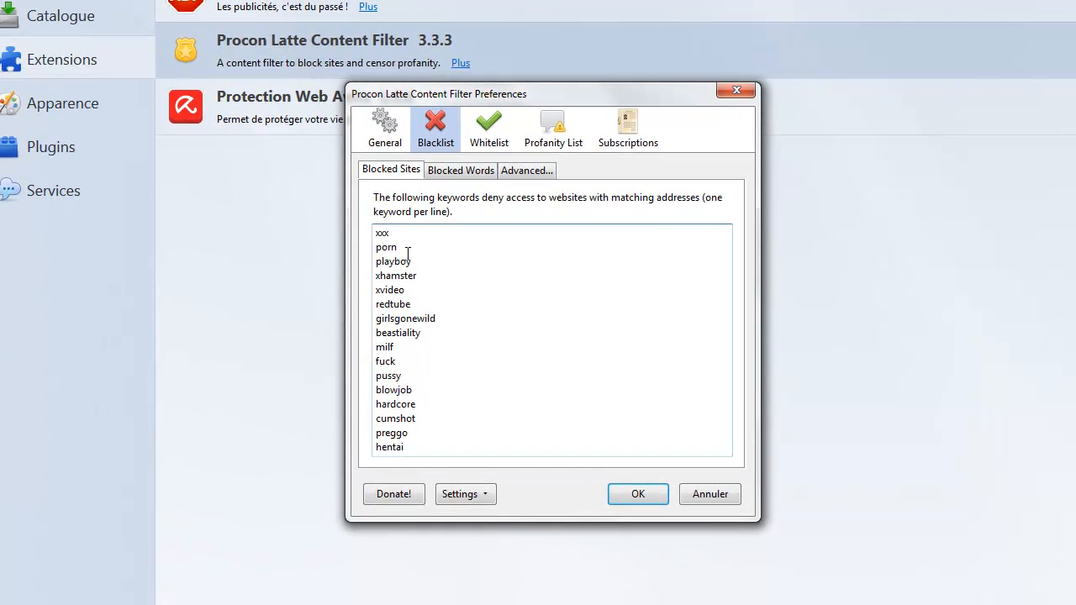
pyautogui.moveTo(423, 275); pyautogui.dragTo(374, 278)
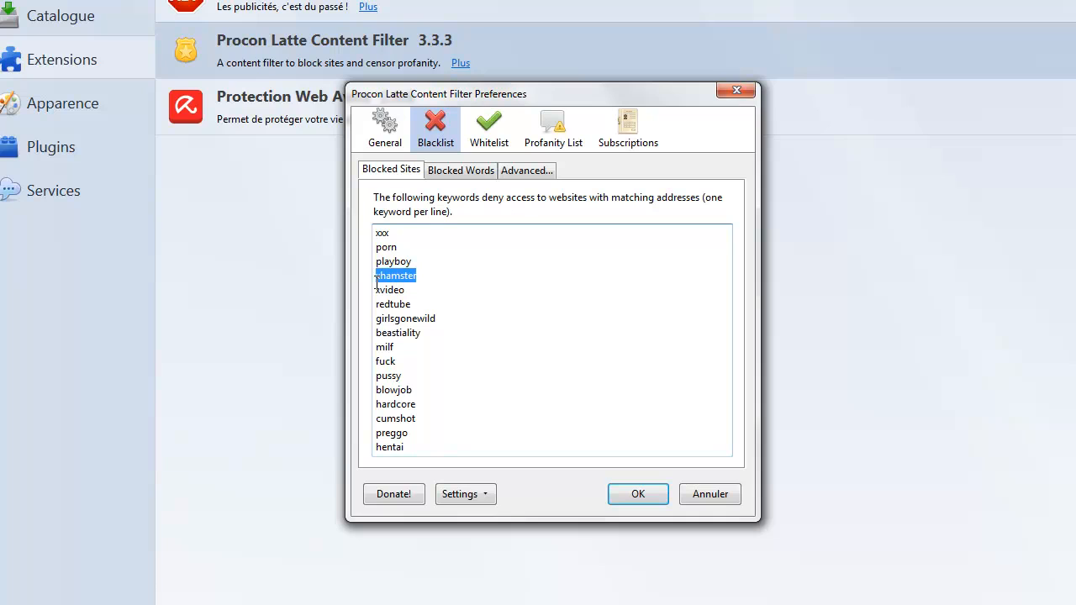
pyautogui.click(450, 283)
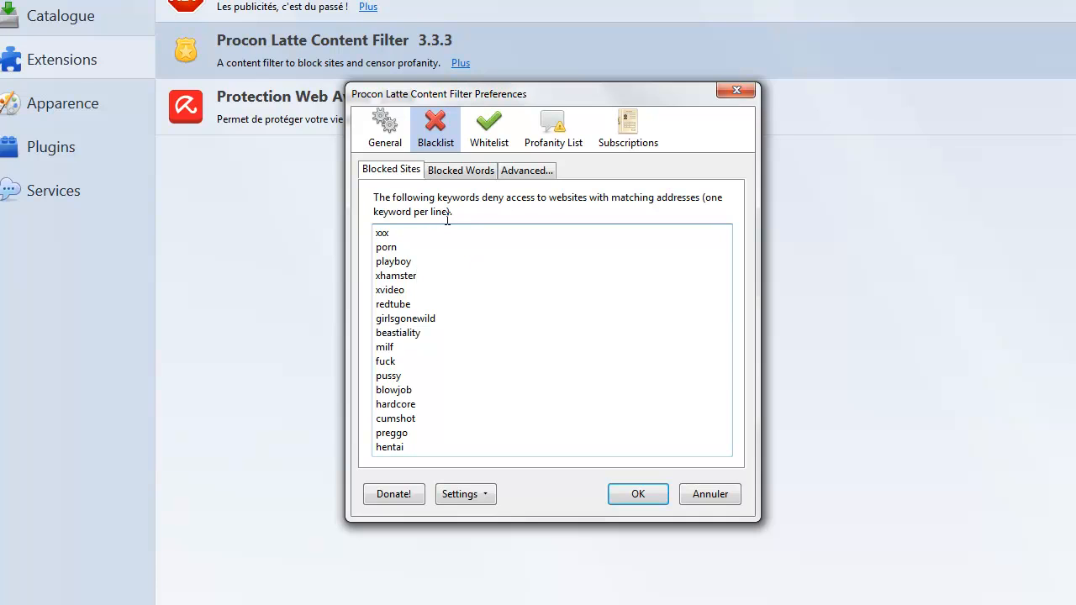
pyautogui.click(463, 171)
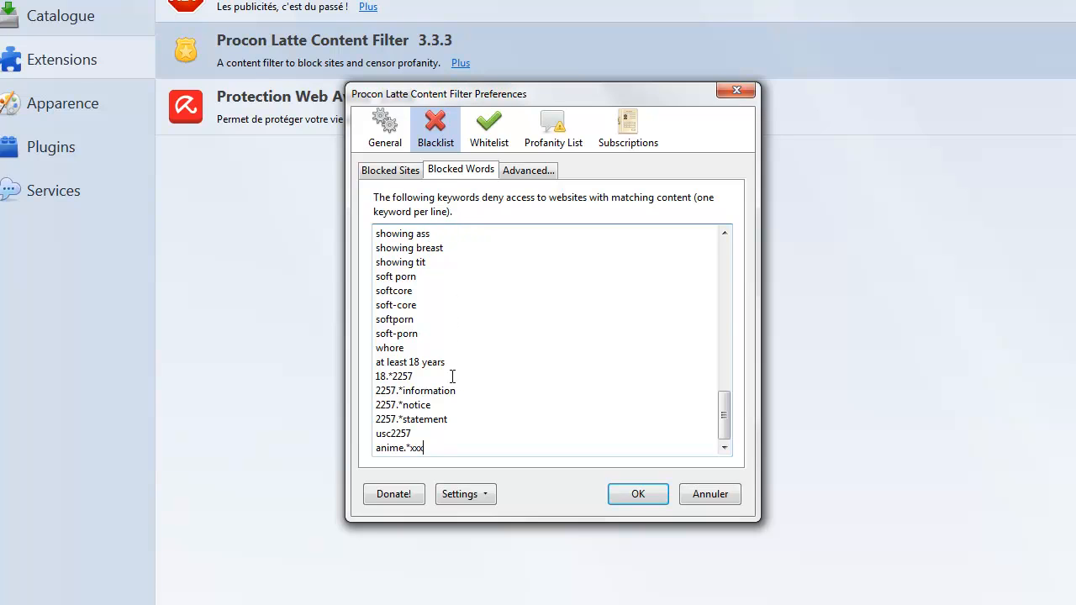
pyautogui.moveTo(728, 408); pyautogui.dragTo(727, 245)
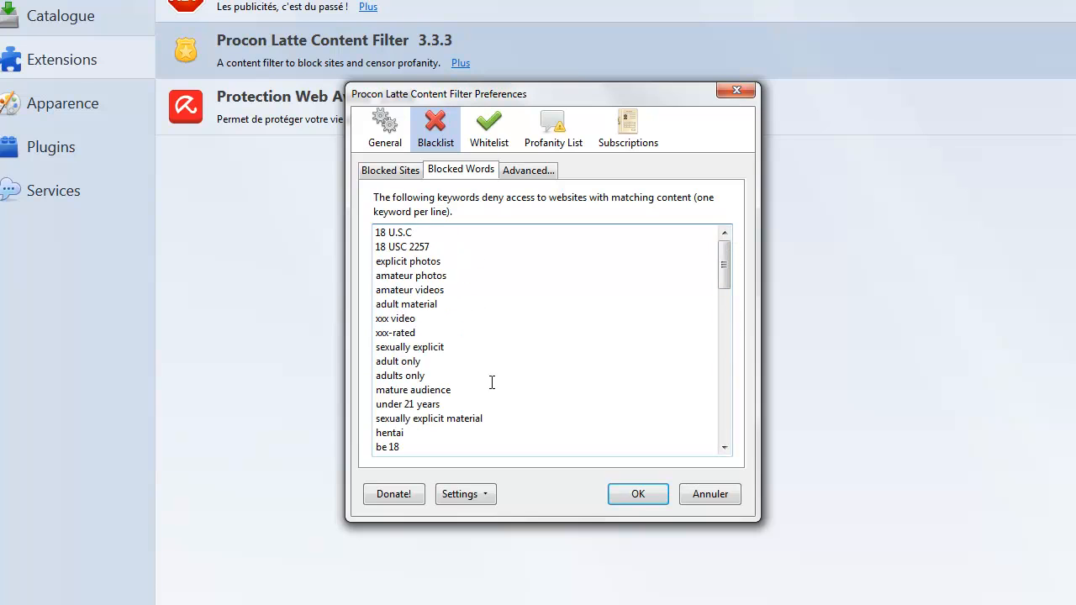
pyautogui.click(479, 496)
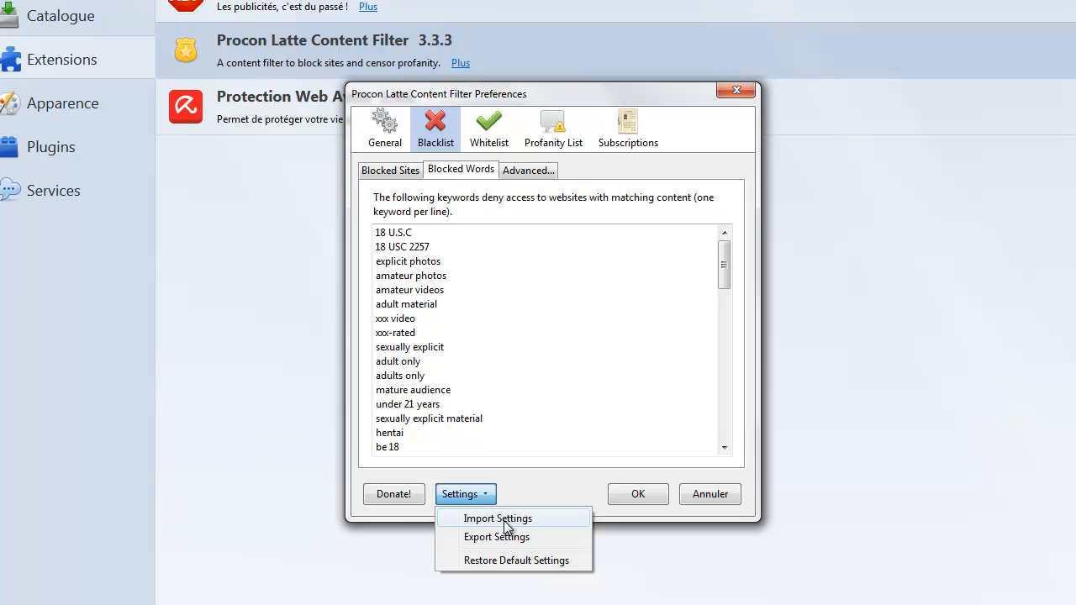
pyautogui.click(503, 520)
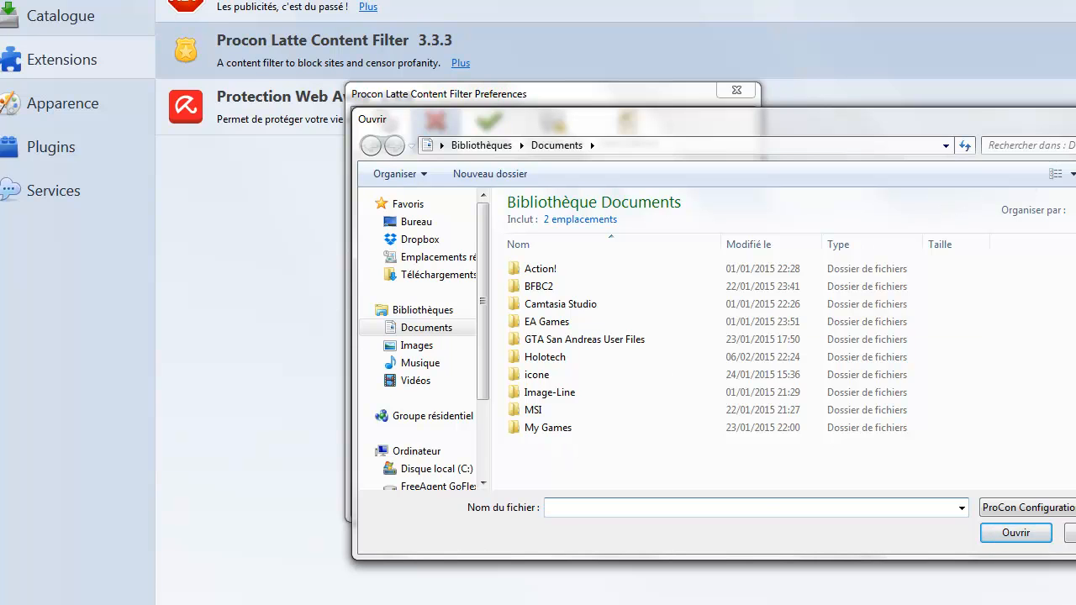
pyautogui.press('Escape')
# Review the blacklist's advanced options and the whitelist keywords, and close the filter preferences with the settings accepted.
pyautogui.click(524, 172)
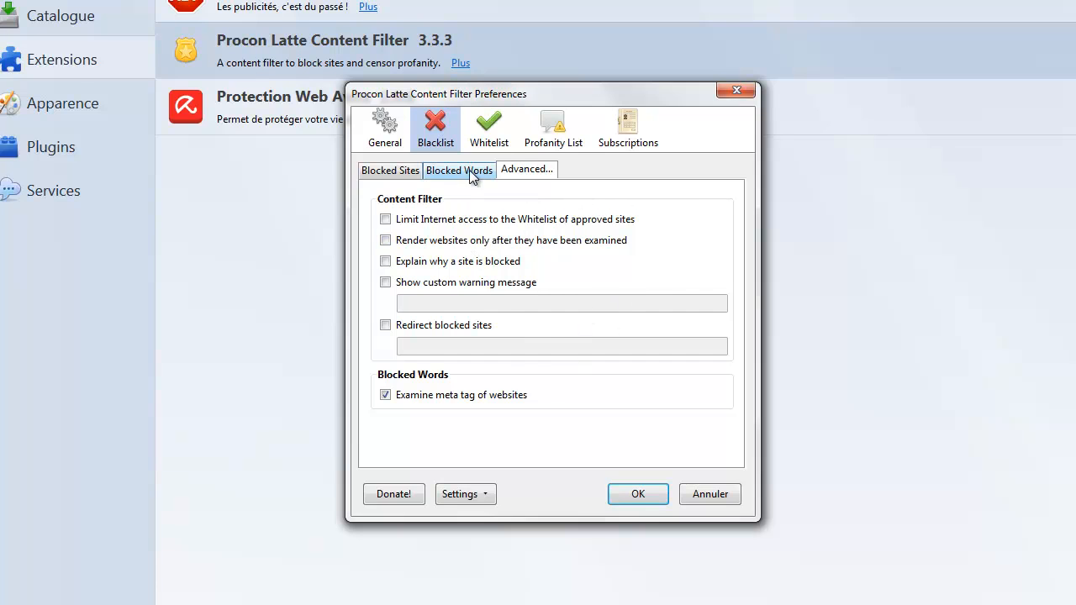
pyautogui.click(488, 130)
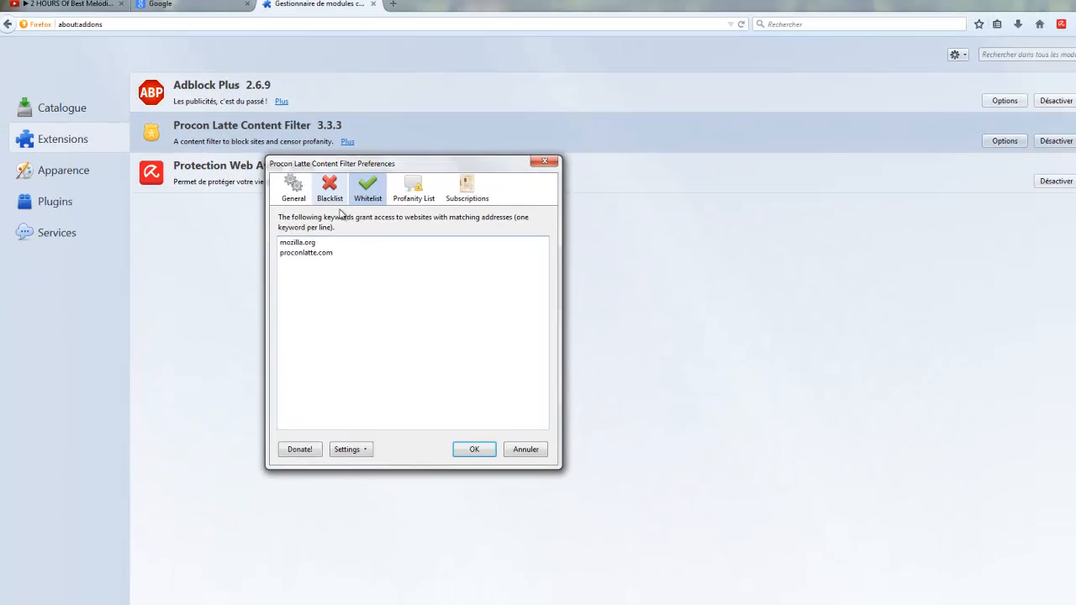
pyautogui.click(312, 198)
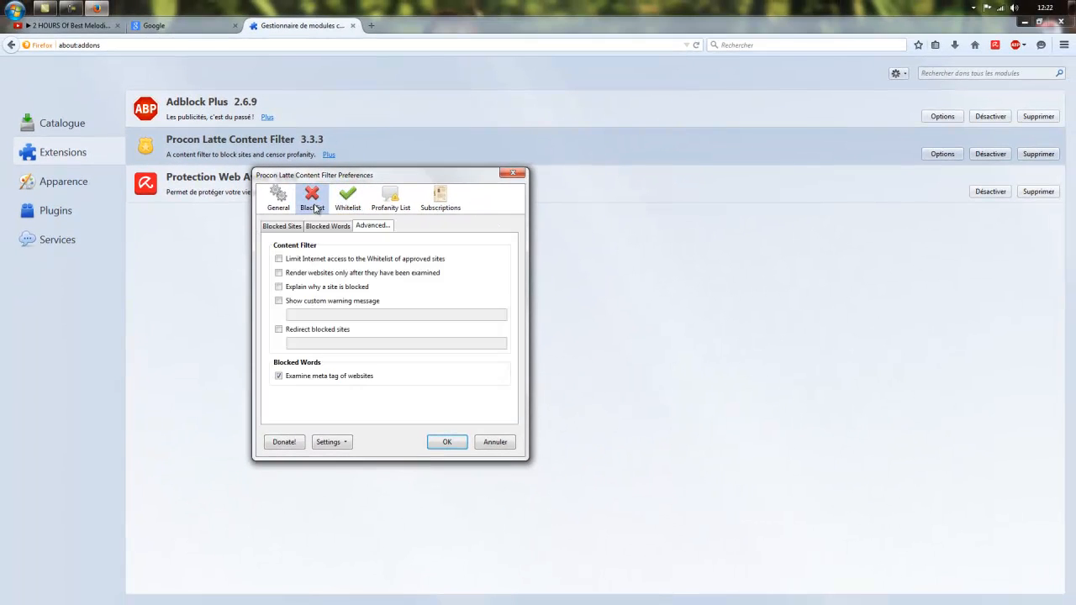
pyautogui.click(357, 202)
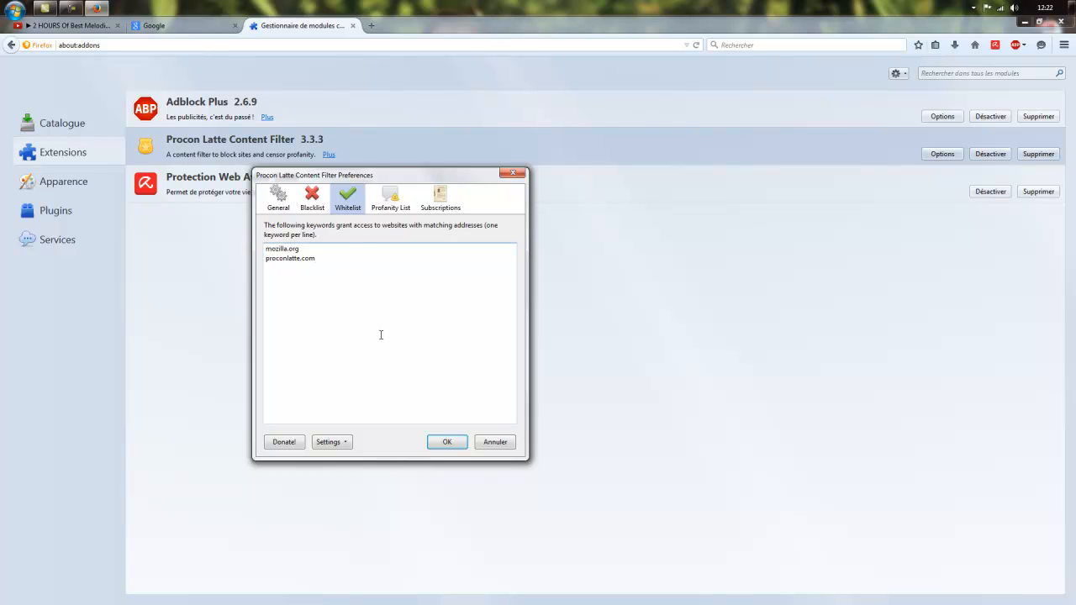
pyautogui.click(443, 442)
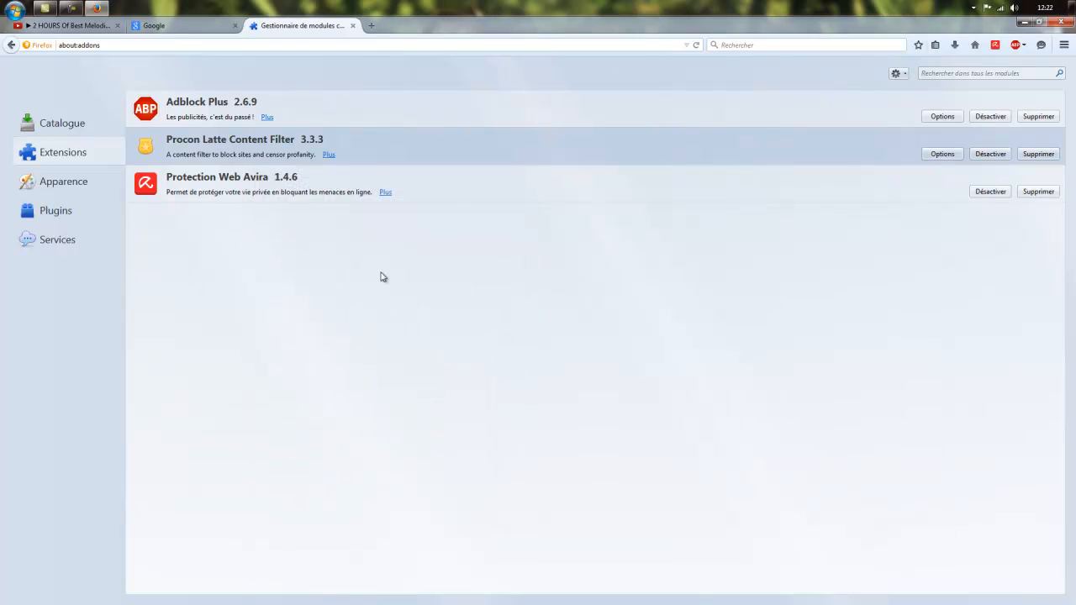
pyautogui.click(194, 25)
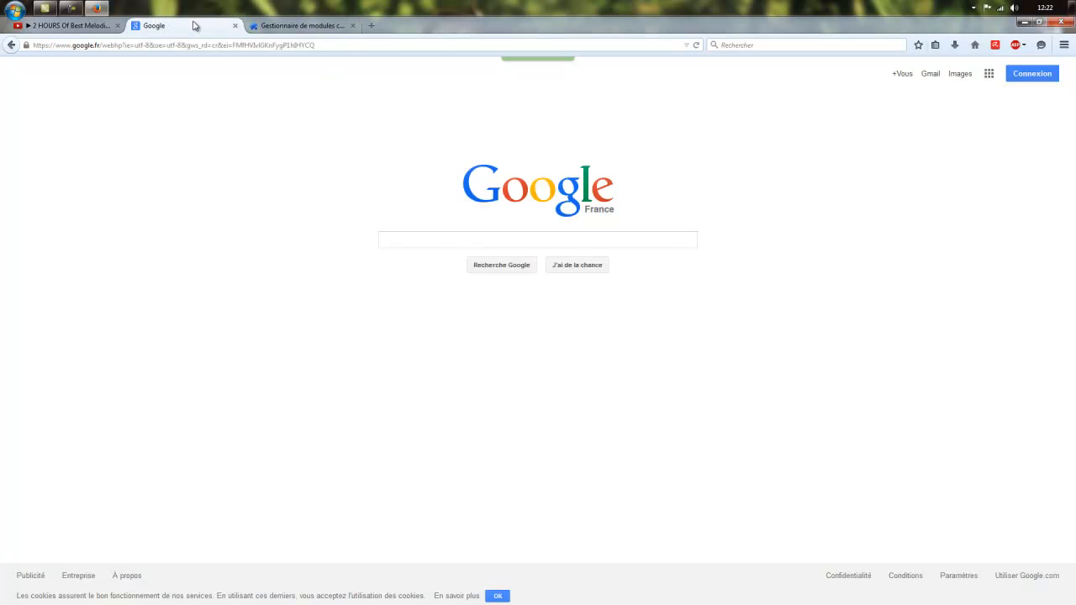
pyautogui.click(326, 27)
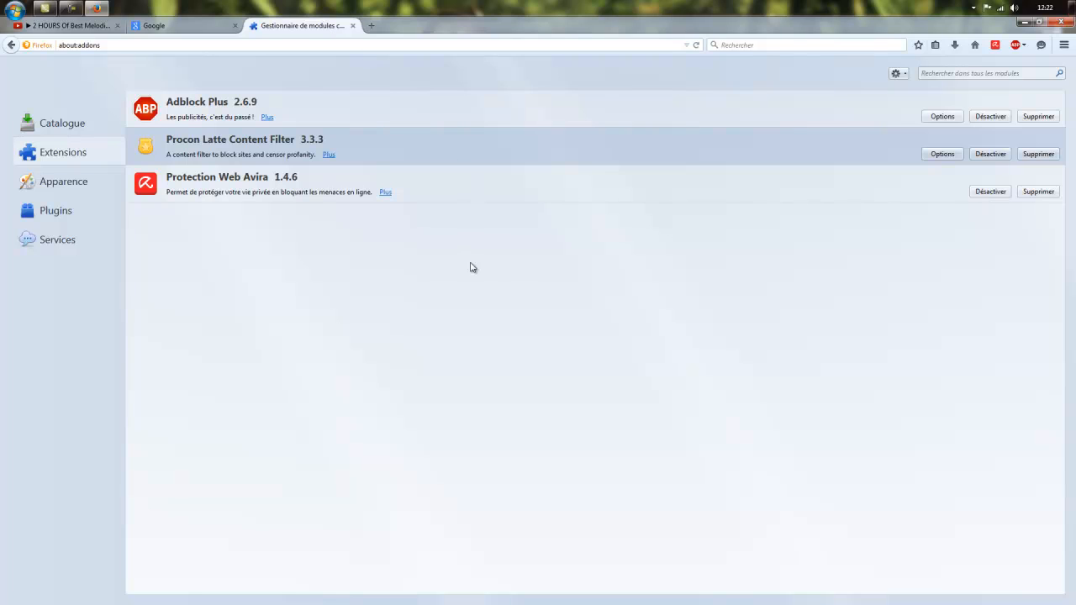